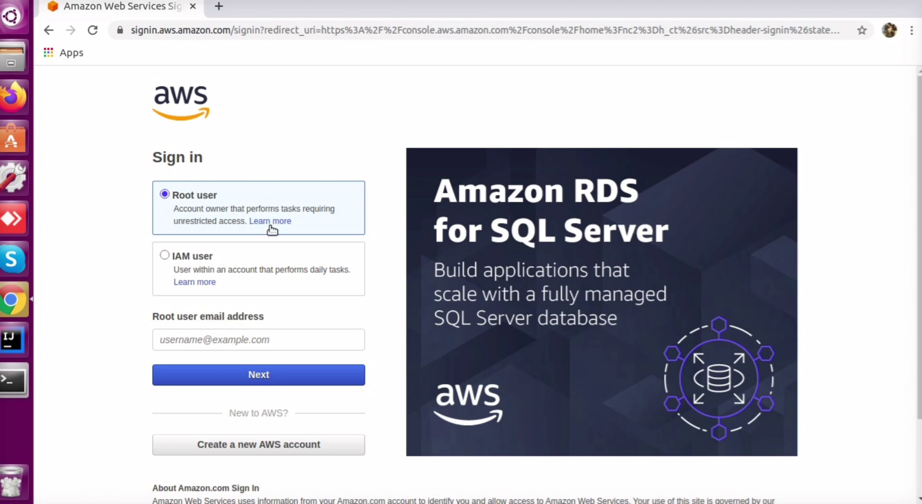
Sign in as the root user with the saved email and the account password
left_click(202, 337)
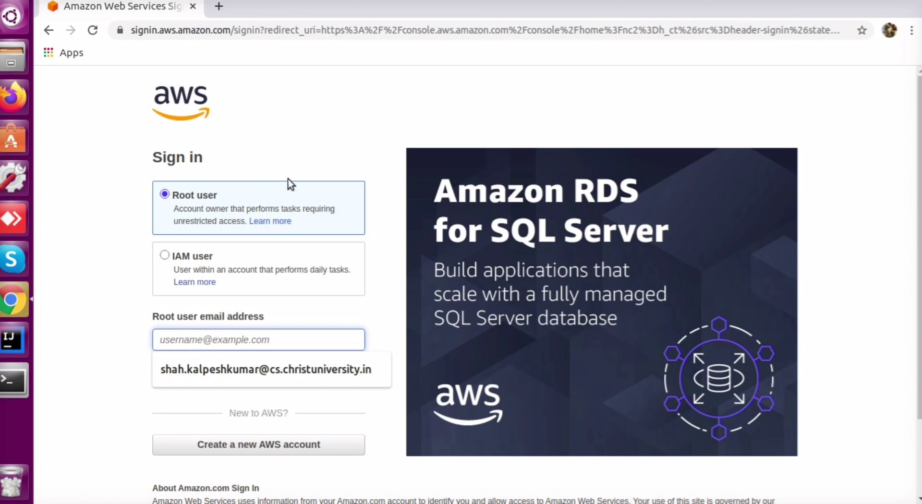
left_click(208, 369)
left_click(243, 379)
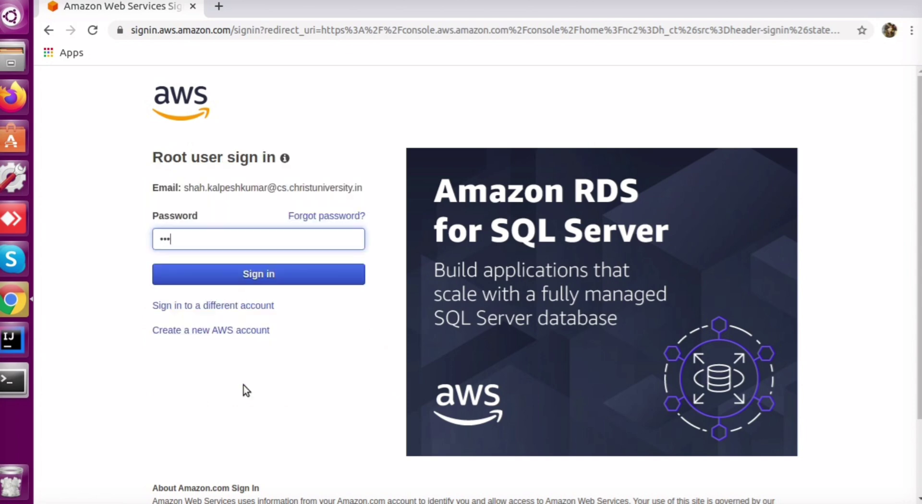
type("•••••")
key("Return")
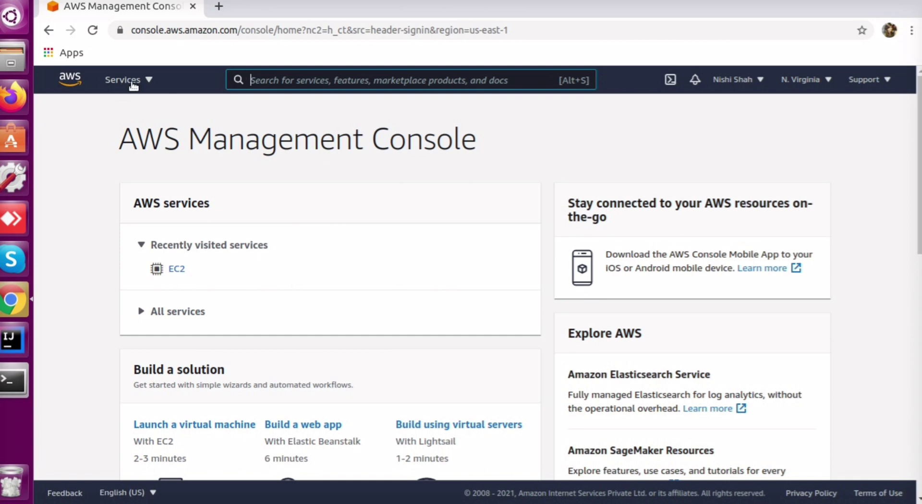
Go to the EC2 service from the Services list
left_click(126, 79)
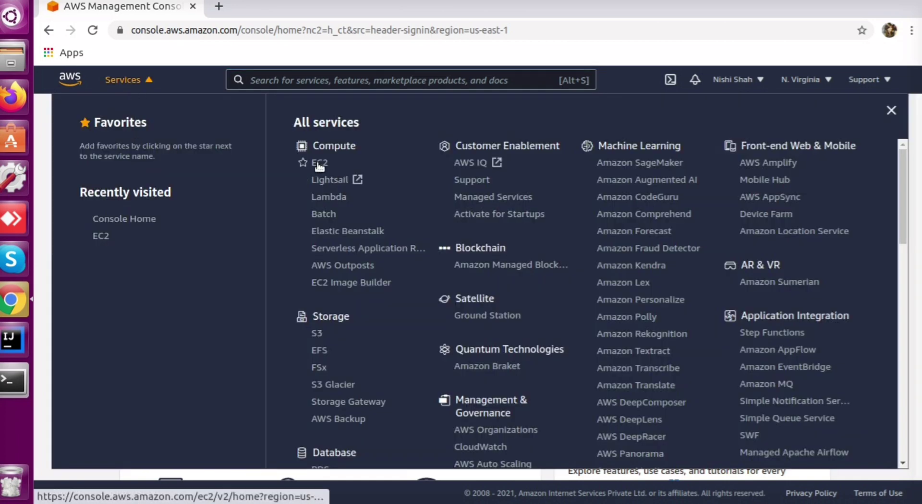
left_click(126, 80)
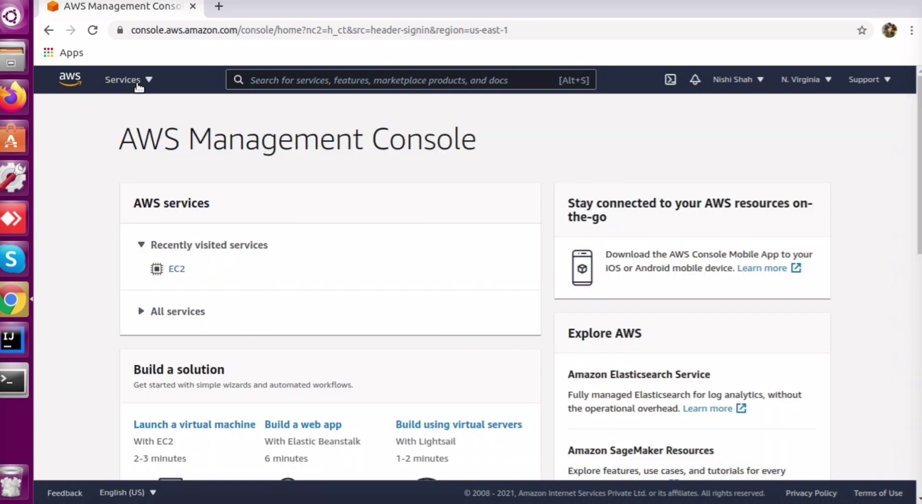
left_click(138, 82)
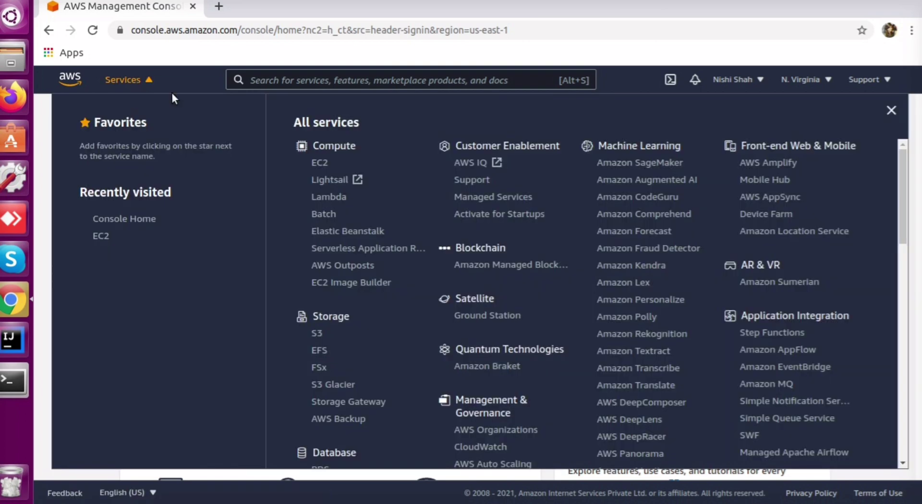
left_click(318, 163)
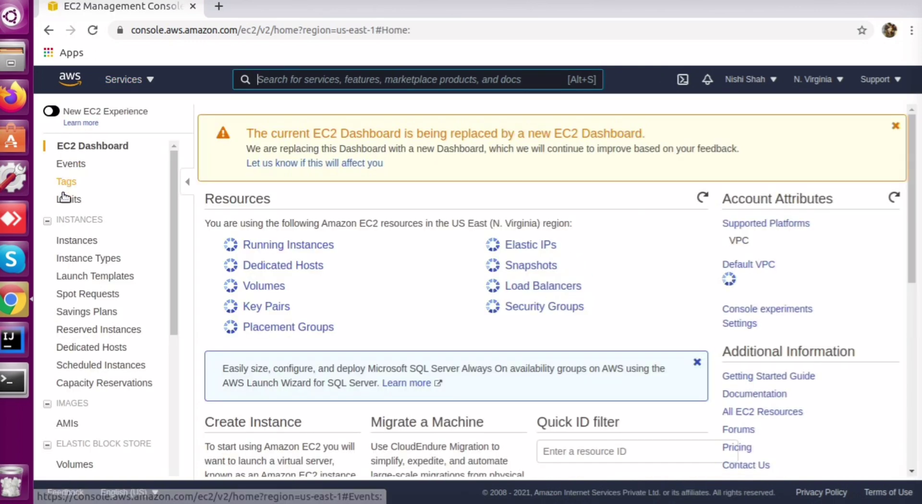
Show the Instances list with the stopped TomcatServer instance and check its Actions menu
left_click(72, 245)
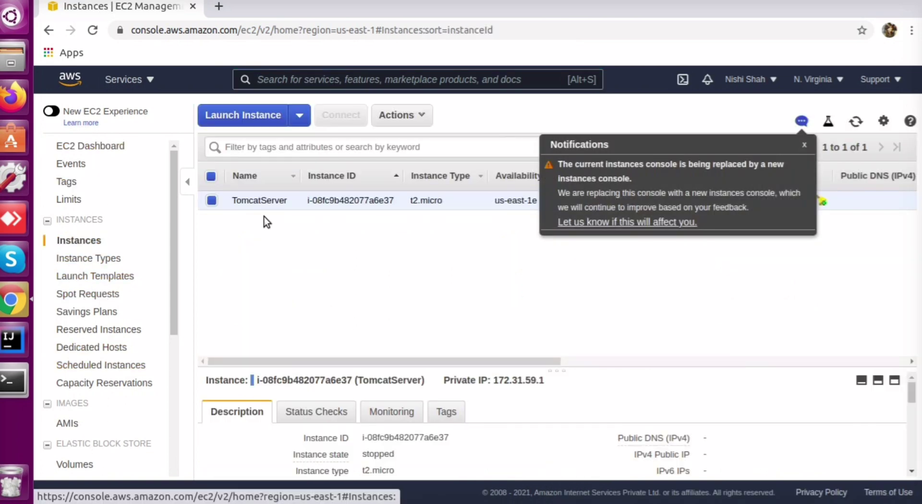
left_click(804, 145)
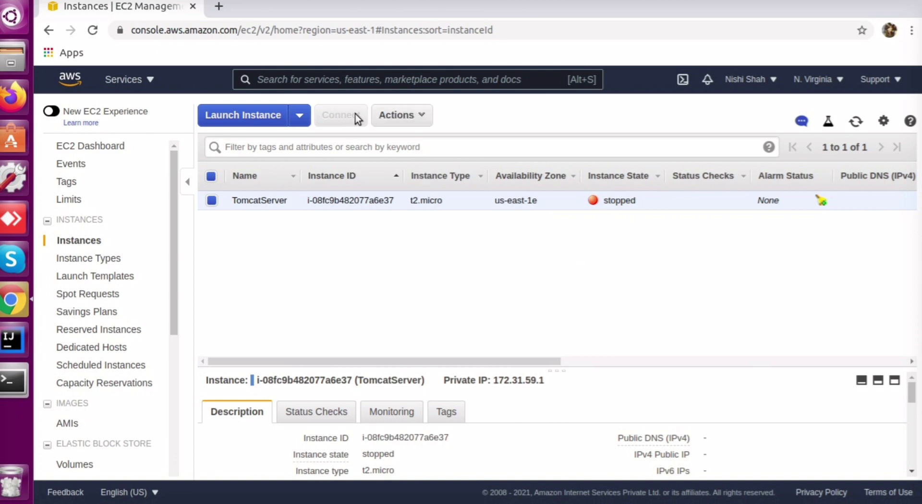
left_click(398, 115)
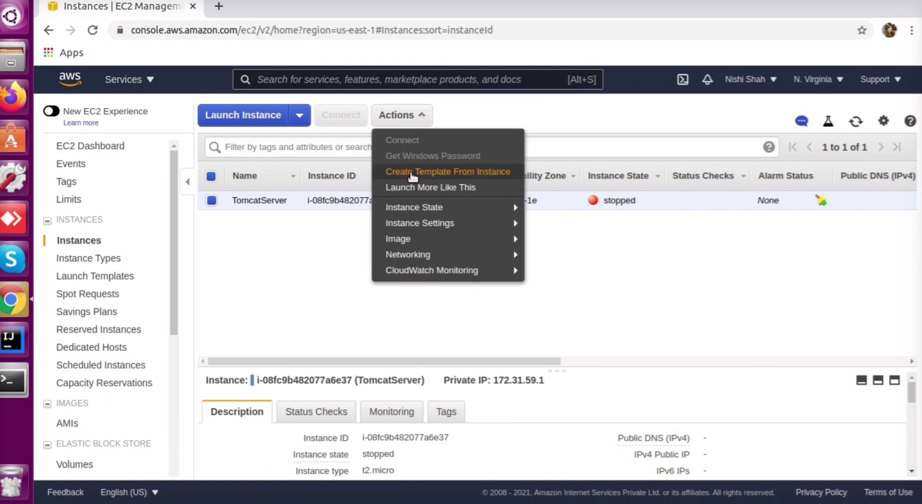
mouse_move(413, 208)
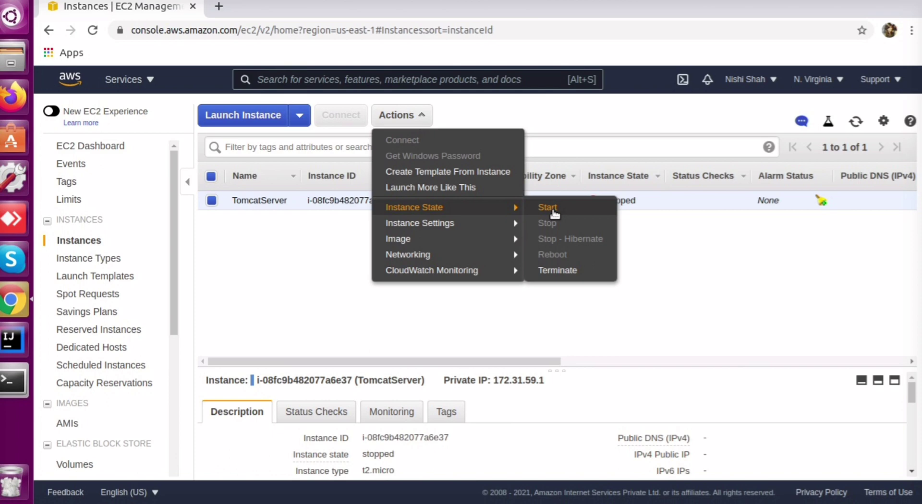
left_click(320, 247)
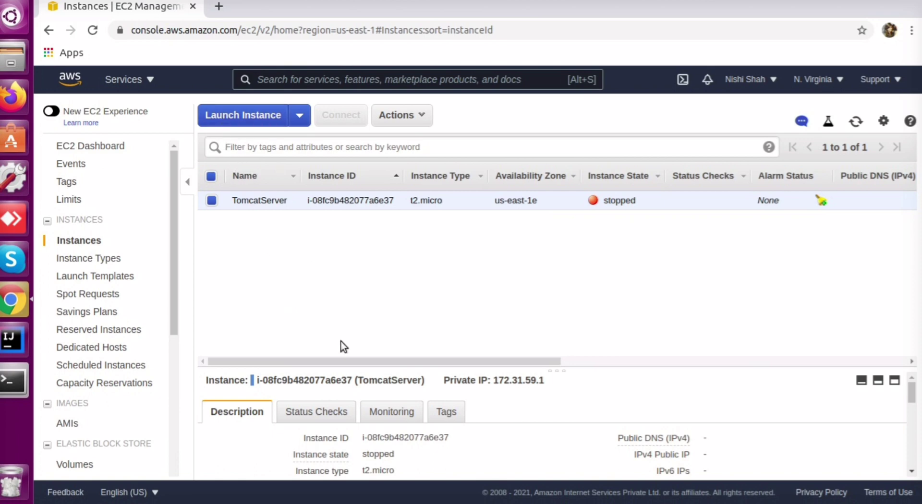
Launch a new instance from the Amazon Linux 2 AMI with the t2.micro type
left_click(241, 118)
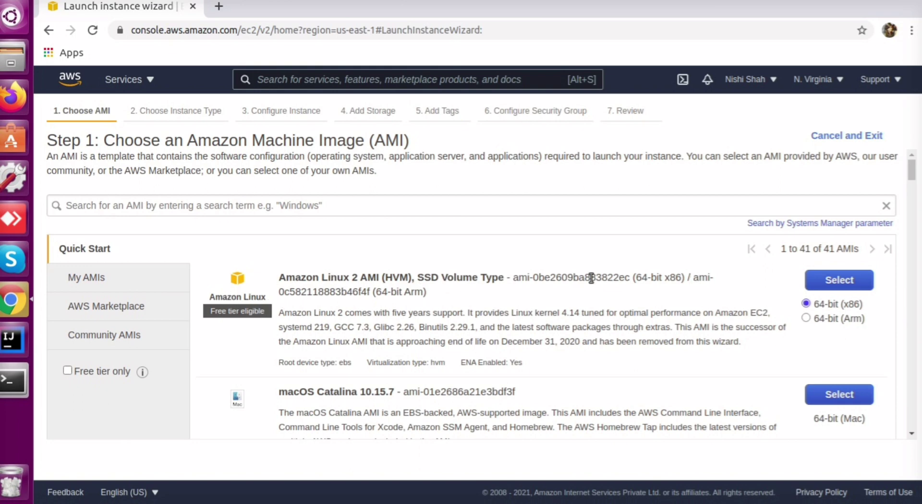
left_click(840, 282)
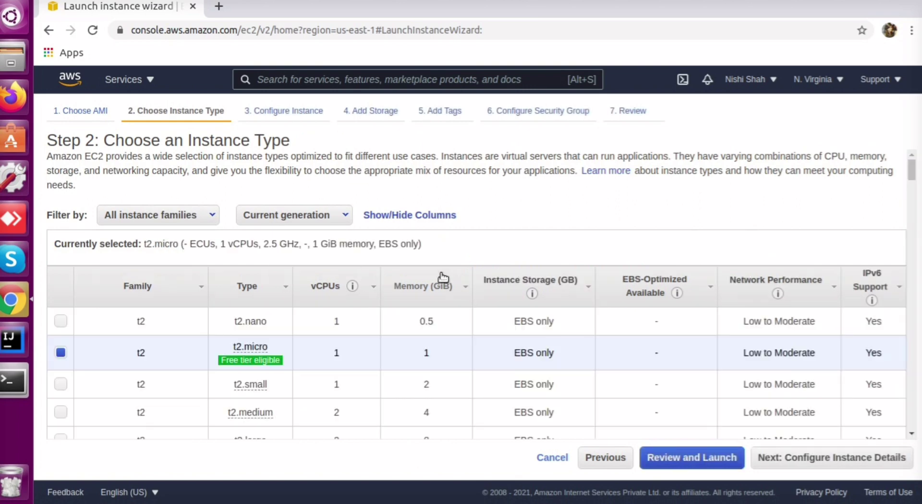
mouse_move(239, 361)
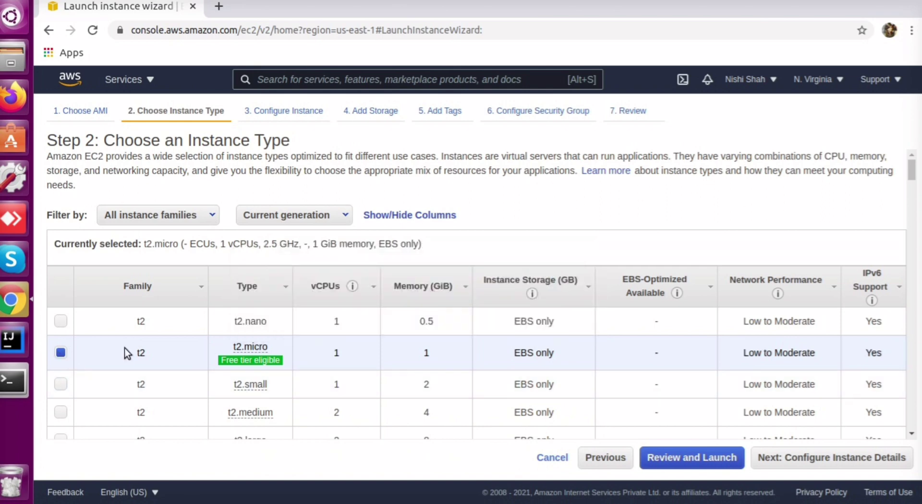
left_click(795, 466)
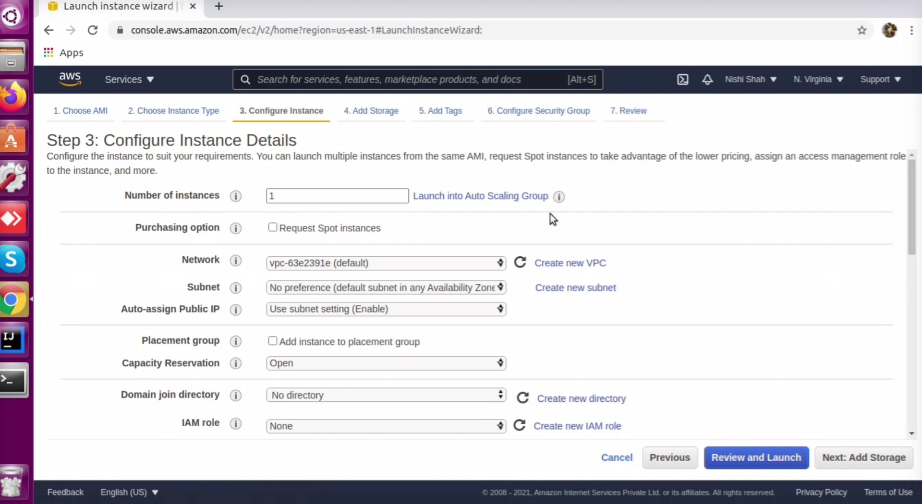
Keep the default instance details and the 8 GiB root storage
left_click_drag(915, 188, 917, 208)
left_click(847, 463)
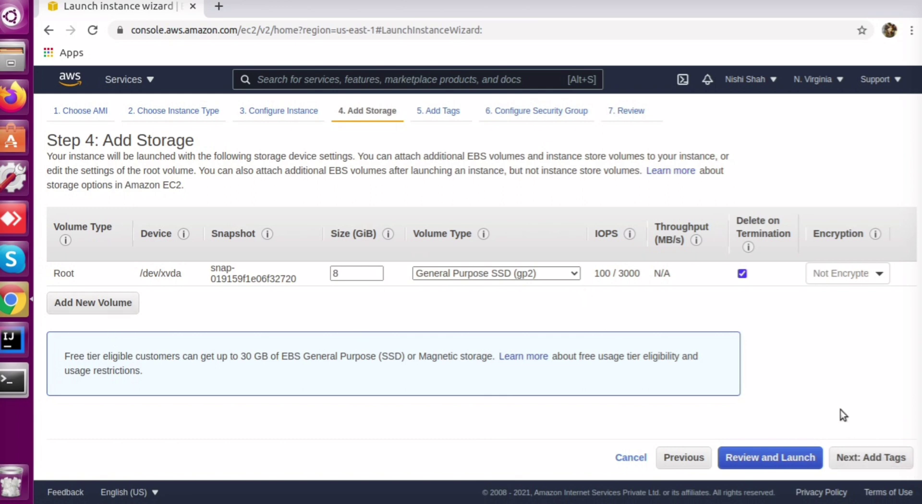
left_click(862, 460)
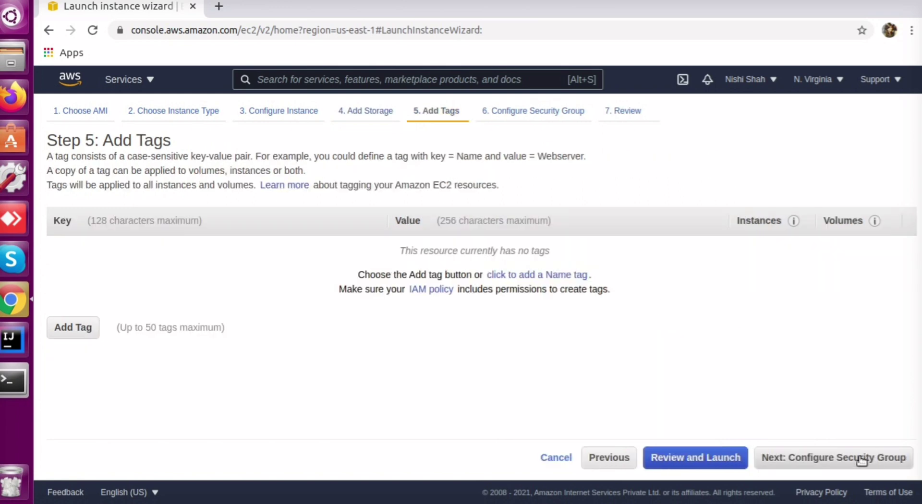
Add a tag with key Name and value Test
left_click(74, 328)
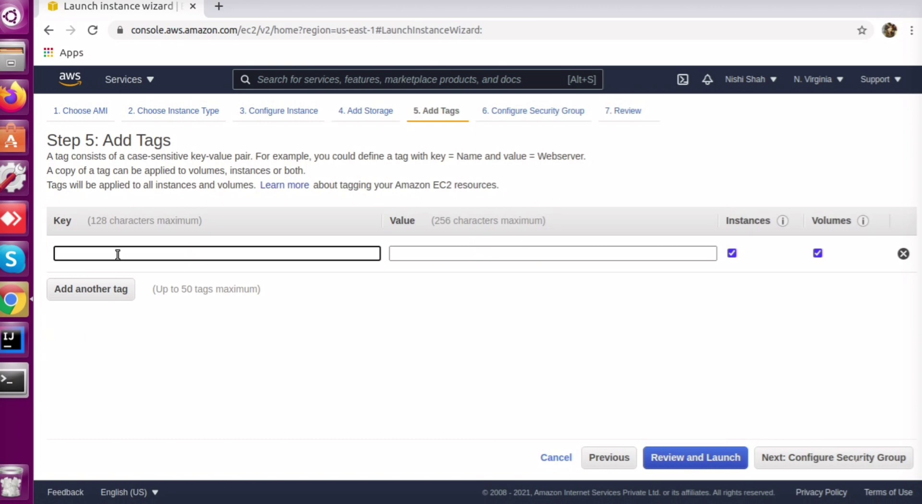
type("Name")
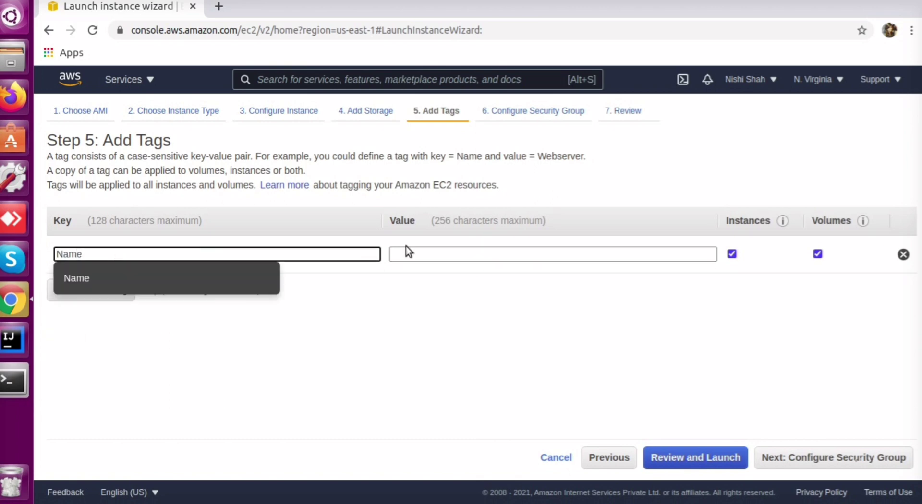
left_click(440, 252)
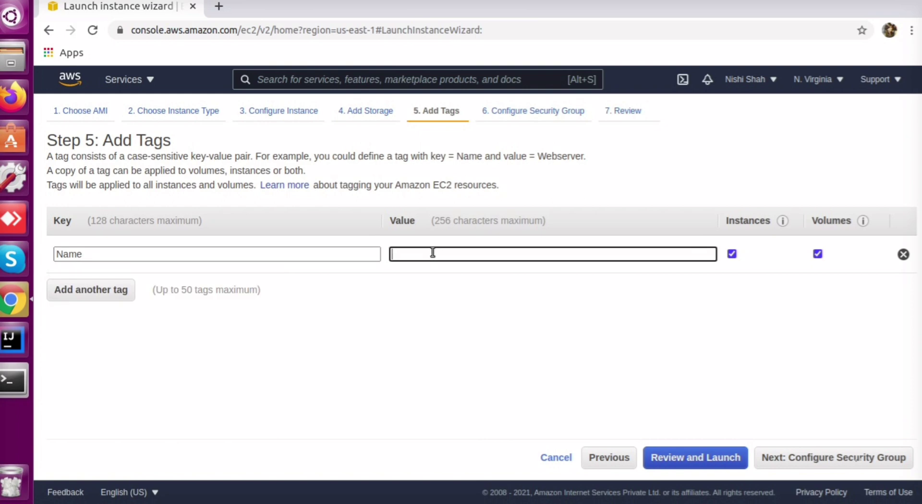
type("Test")
Select the existing launch-wizard-1 security group
left_click(787, 462)
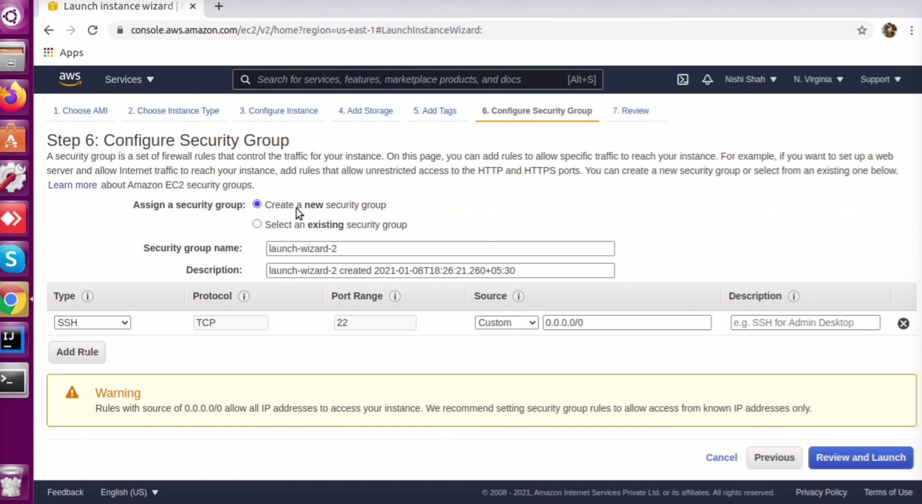
left_click(257, 224)
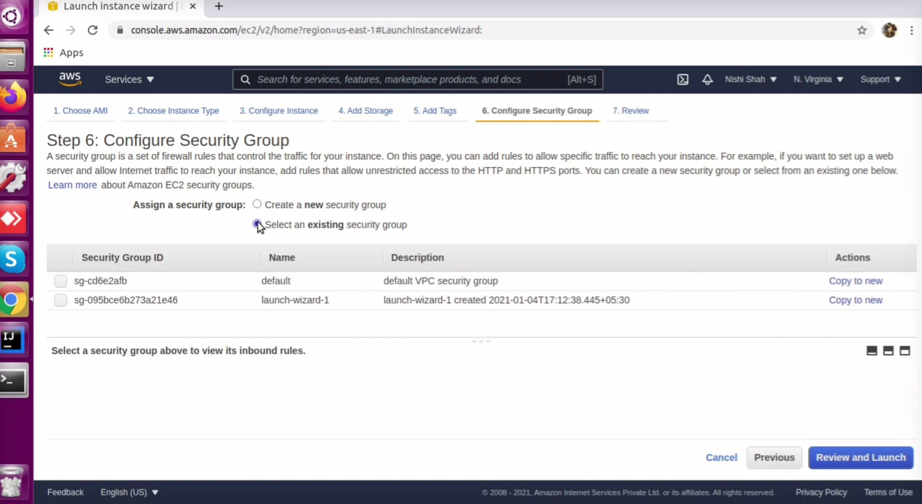
left_click(61, 301)
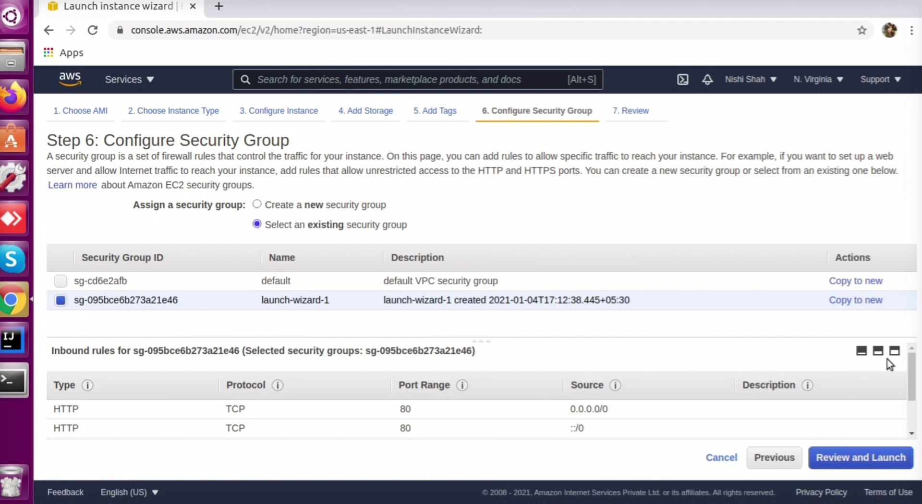
Check launch-wizard-1's inbound rules: HTTP, All TCP and SSH on port 22
left_click_drag(911, 370, 913, 394)
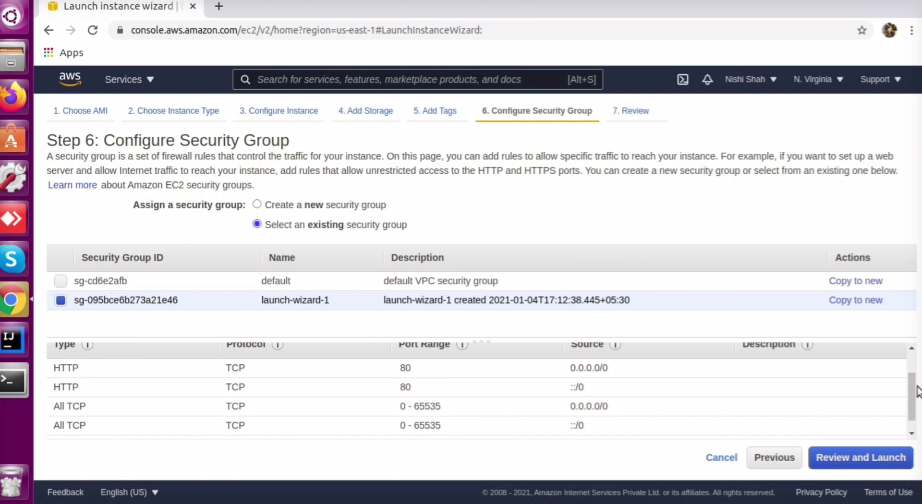
left_click_drag(911, 388, 911, 386)
mouse_move(88, 350)
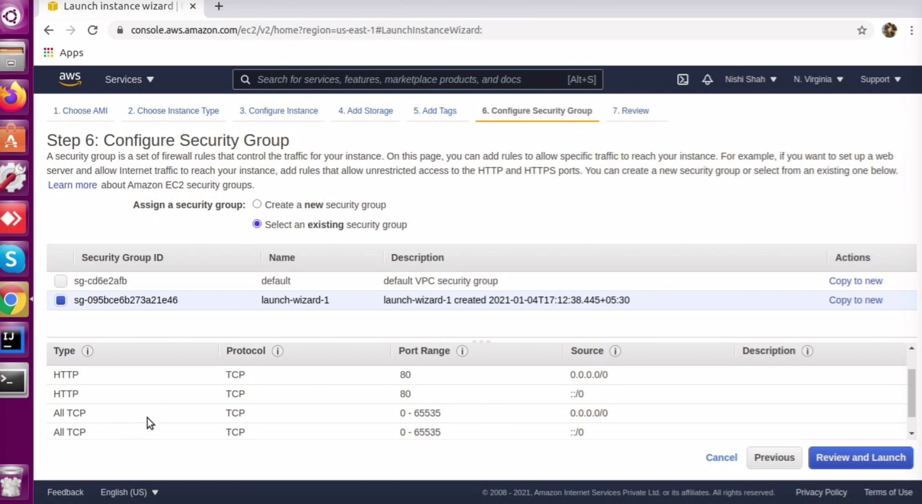
left_click_drag(909, 384, 914, 415)
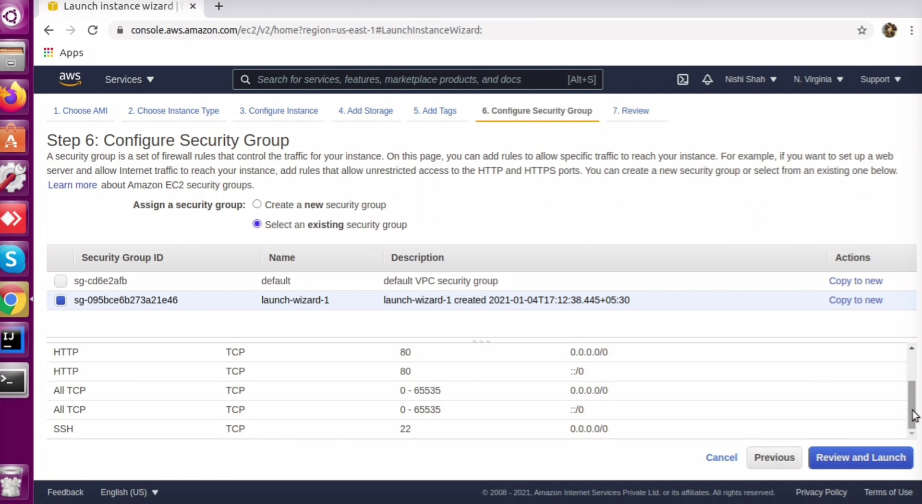
left_click_drag(914, 415, 903, 372)
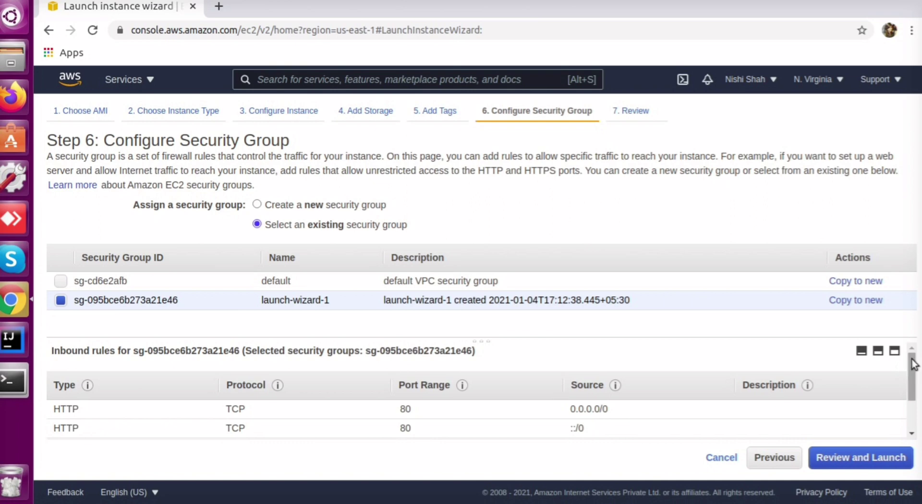
left_click_drag(910, 367, 912, 396)
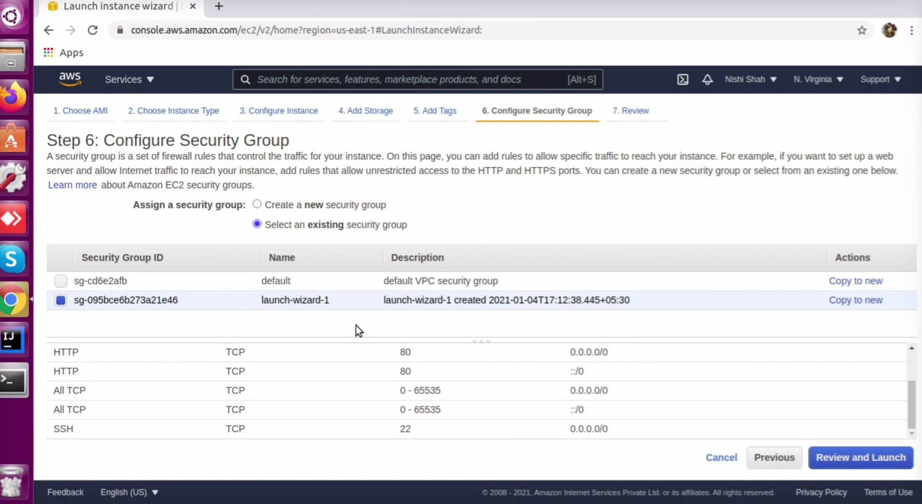
Review the instance launch settings and proceed to launch
left_click(863, 459)
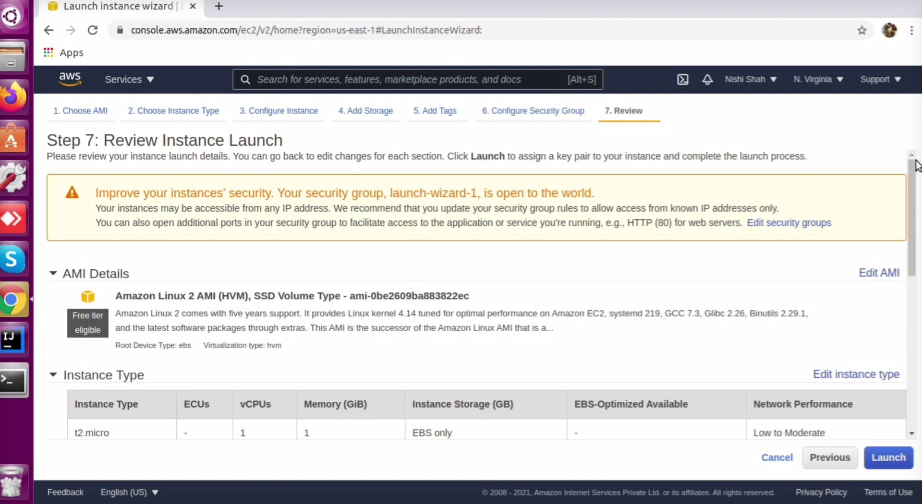
left_click_drag(914, 173, 919, 331)
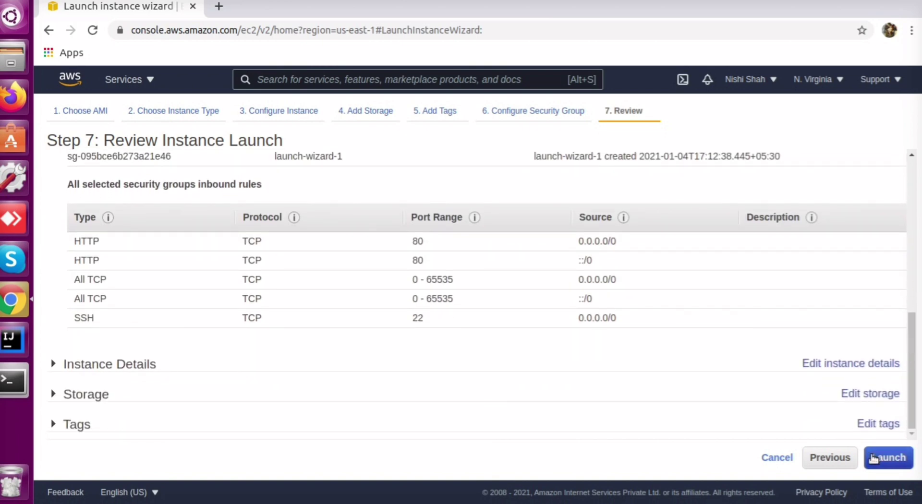
left_click(889, 469)
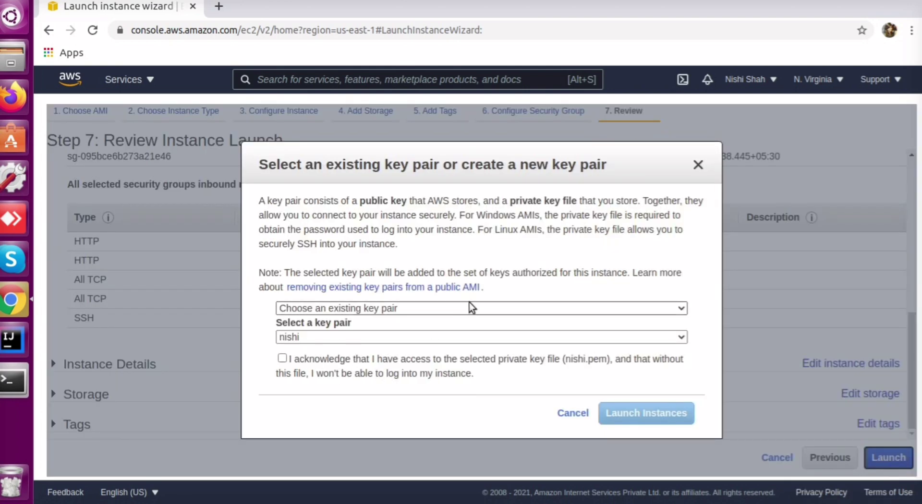
Create a new key pair named test and download it as test.pem
left_click(469, 307)
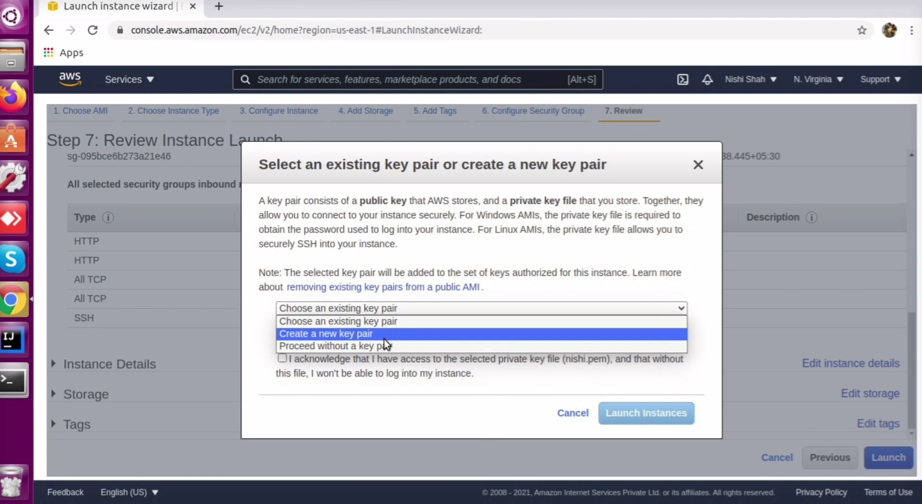
left_click(384, 338)
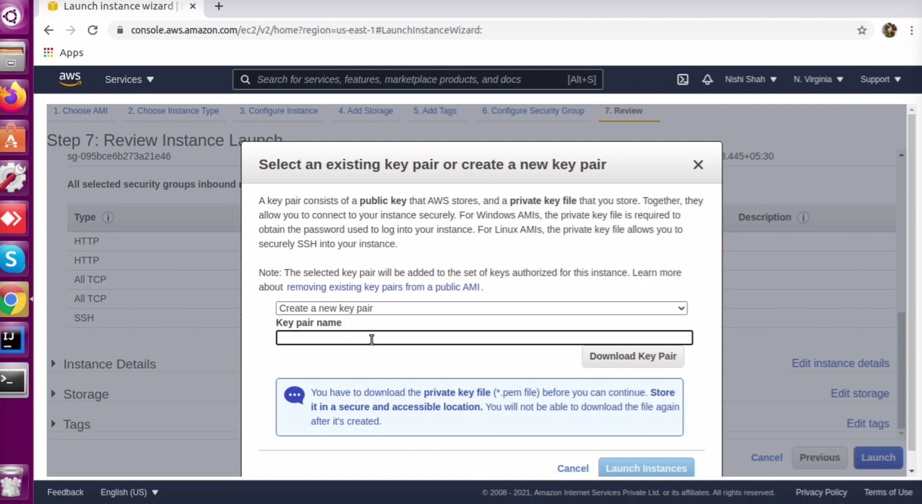
type("test")
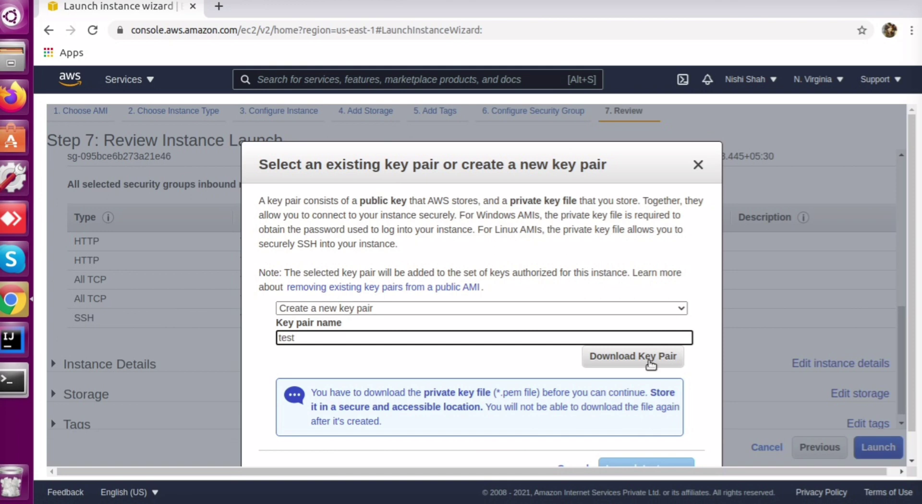
left_click(634, 365)
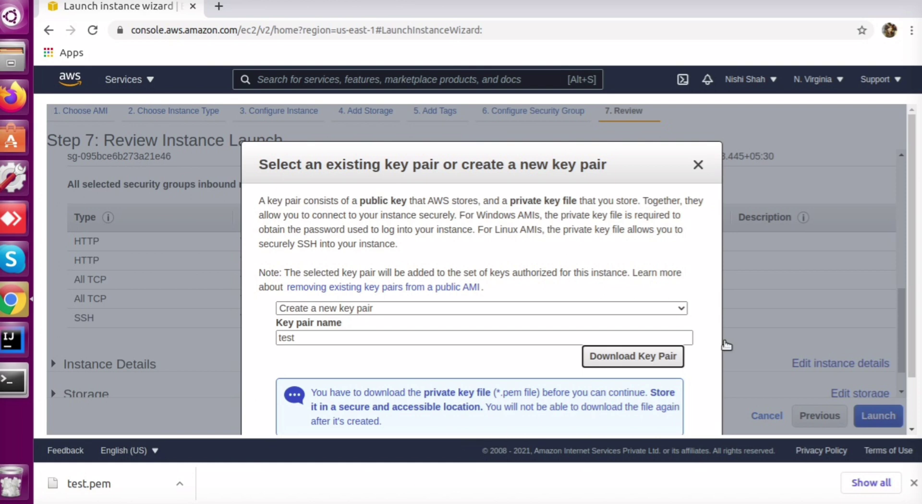
left_click_drag(907, 221, 907, 273)
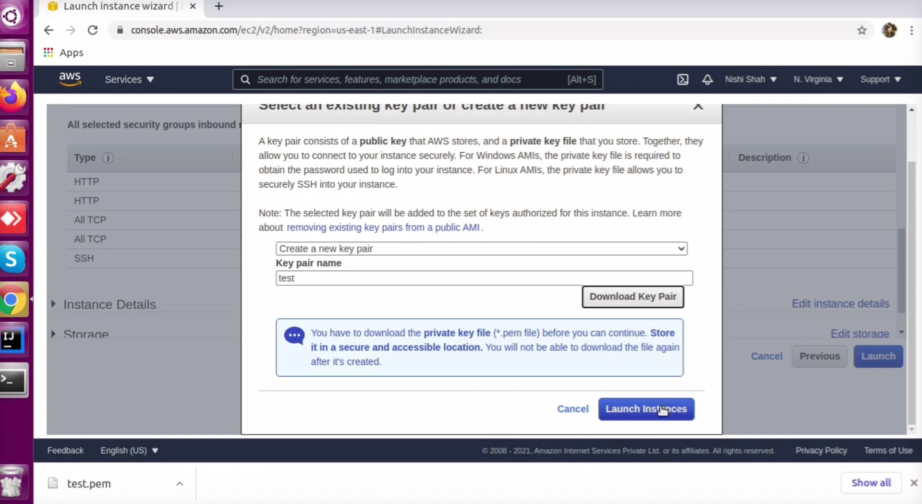
Launch the instance and open its entry in the Instances list via the instance ID
left_click(643, 409)
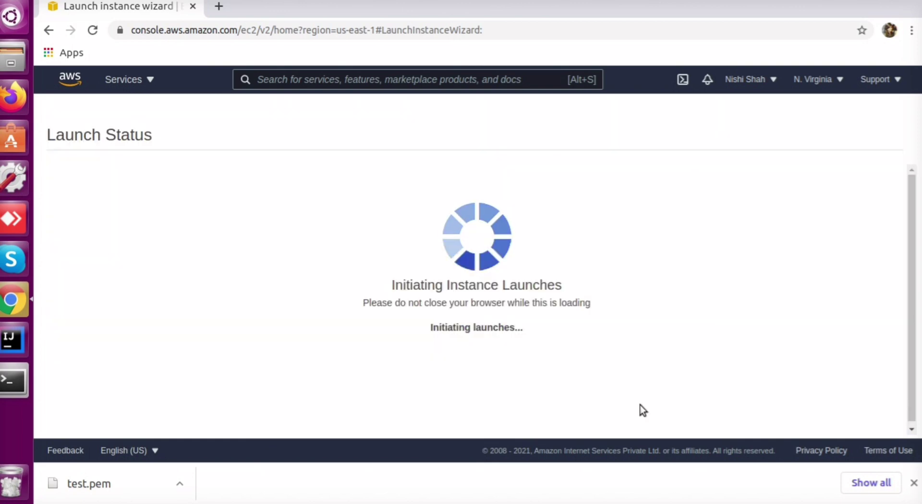
left_click(914, 482)
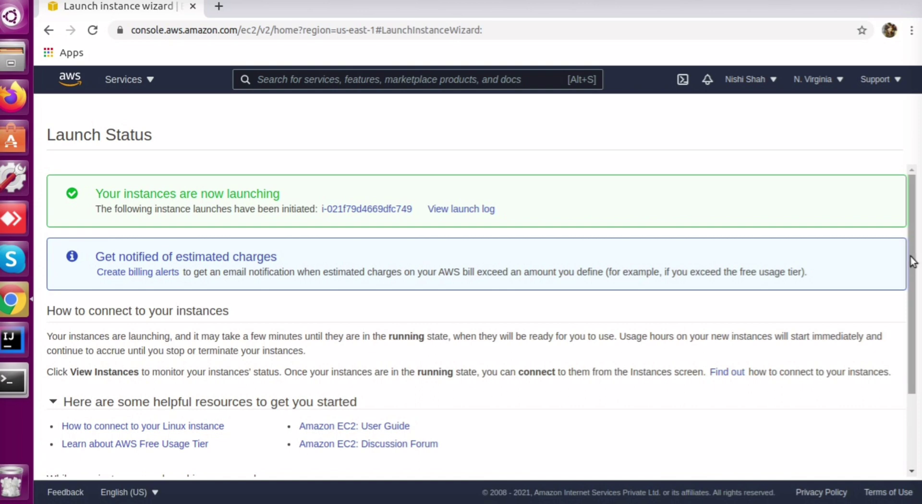
scroll(913, 261, "down", 2)
scroll(912, 261, "up", 2)
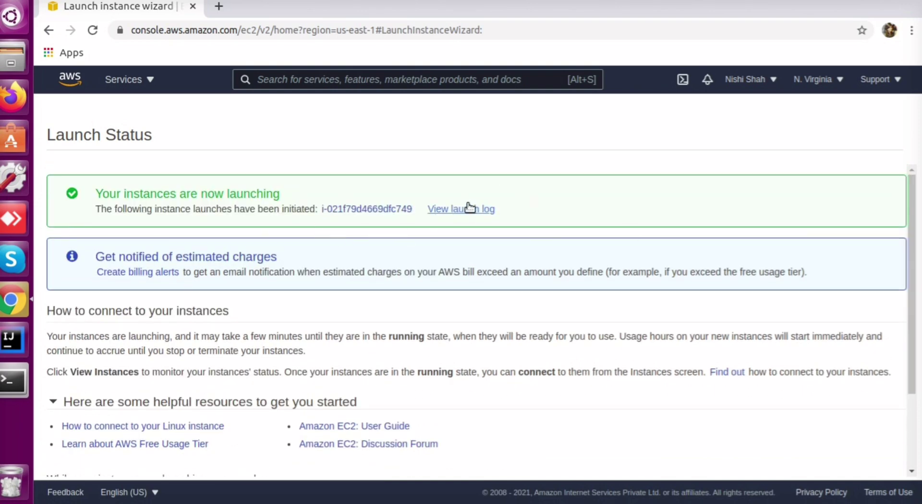
left_click(347, 211)
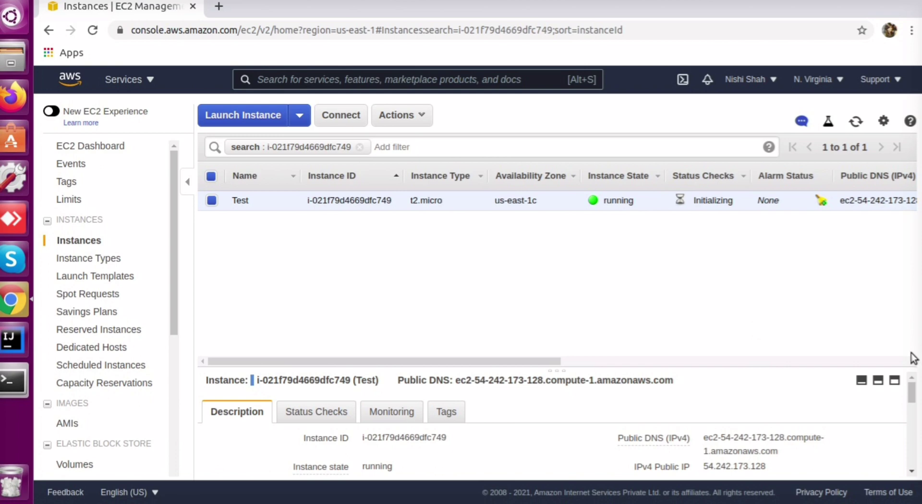
Copy the Test instance's Public DNS address and open a new terminal window
left_click_drag(912, 395, 910, 391)
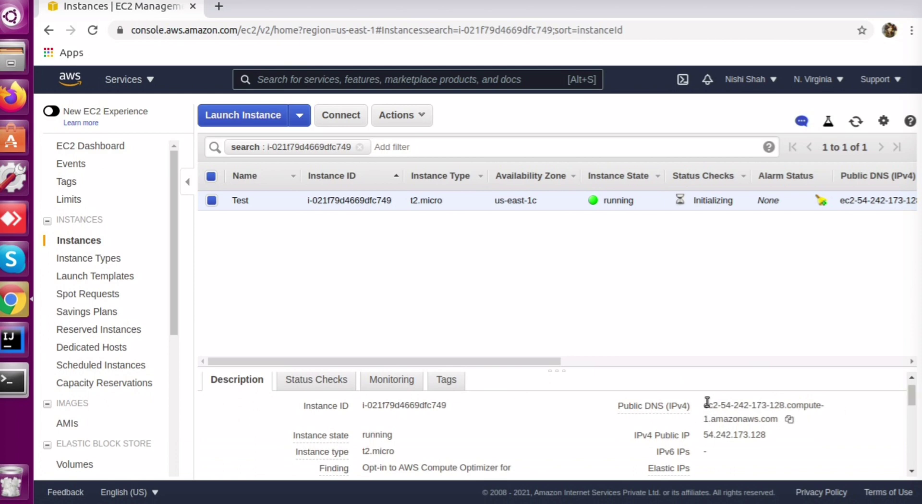
left_click_drag(707, 405, 827, 408)
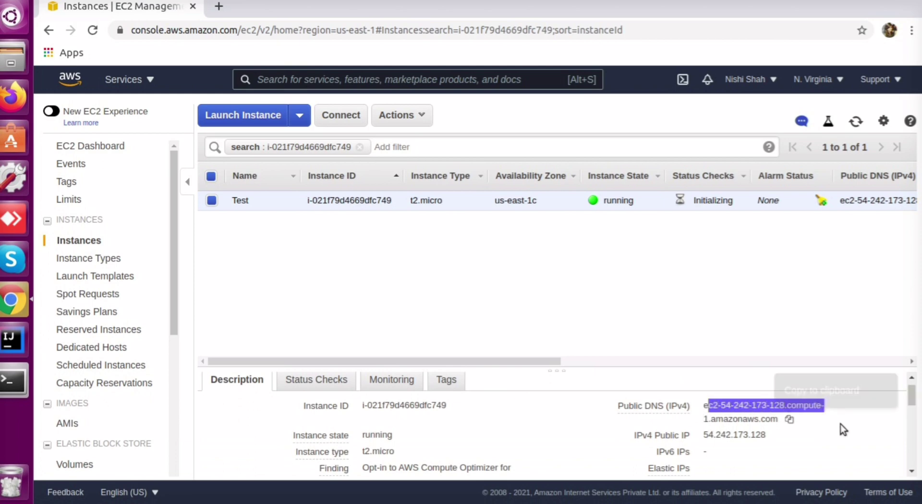
left_click(788, 421)
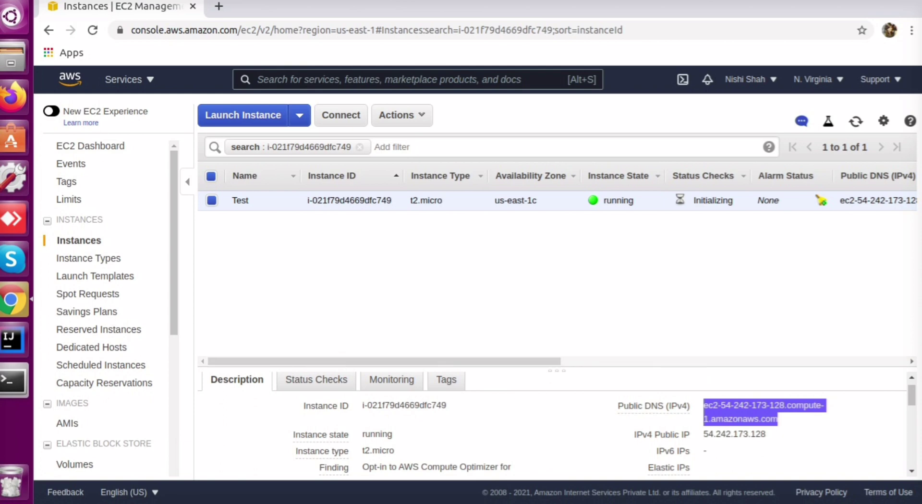
left_click(8, 383)
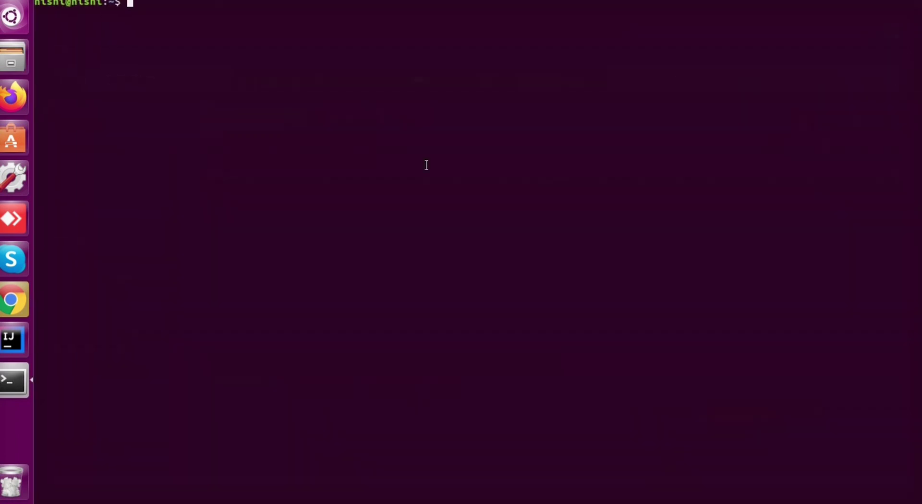
Clear the stray input and change into the Downloads folder with cd Downloads/
type("ss")
key("BackSpace")
key("BackSpace")
key("Return")
key("Return")
key("Return")
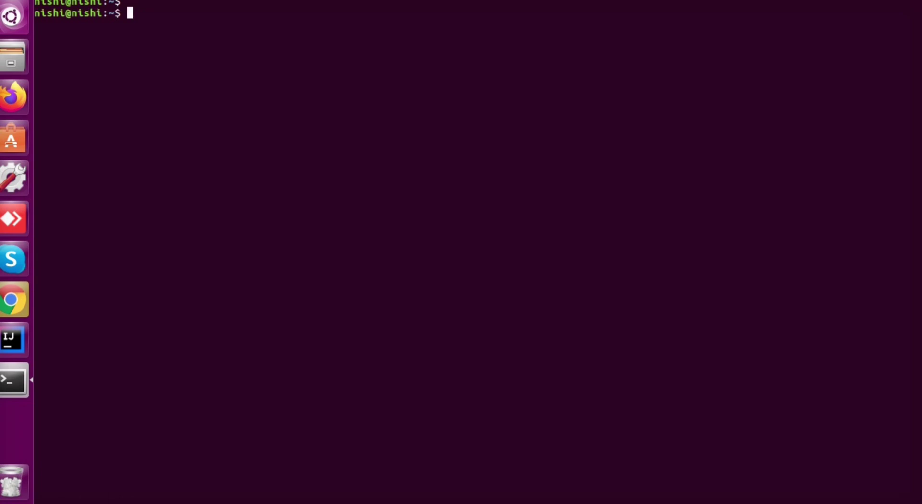
type("ssh -i")
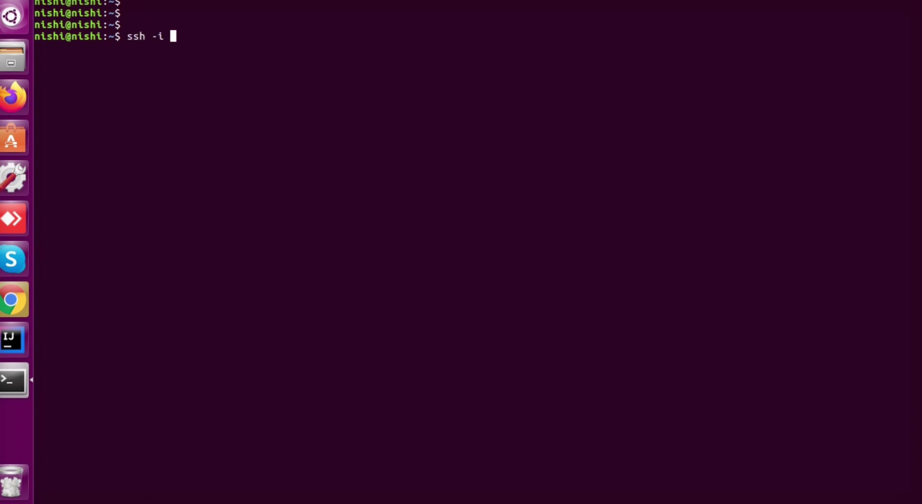
key("BackSpace")
key("BackSpace")
key("BackSpace")
key("BackSpace")
key("BackSpace")
key("BackSpace")
type("cd Do")
type("wnload")
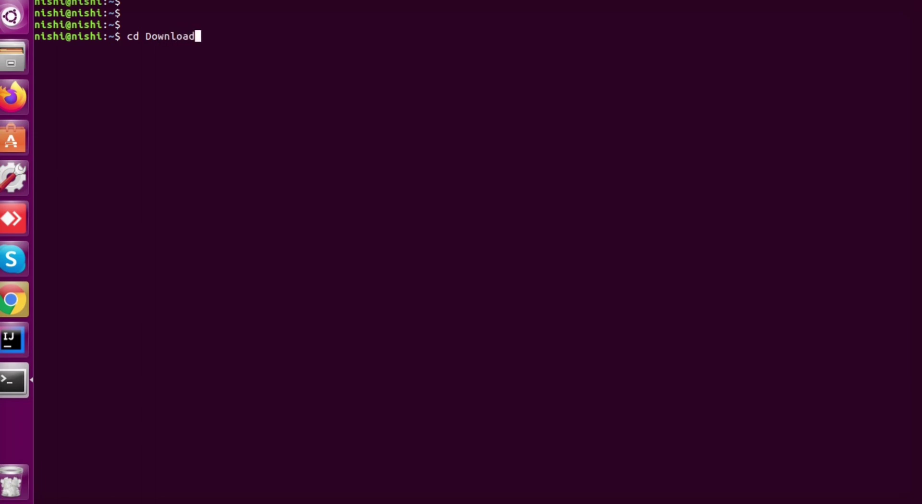
key("Tab")
key("Return")
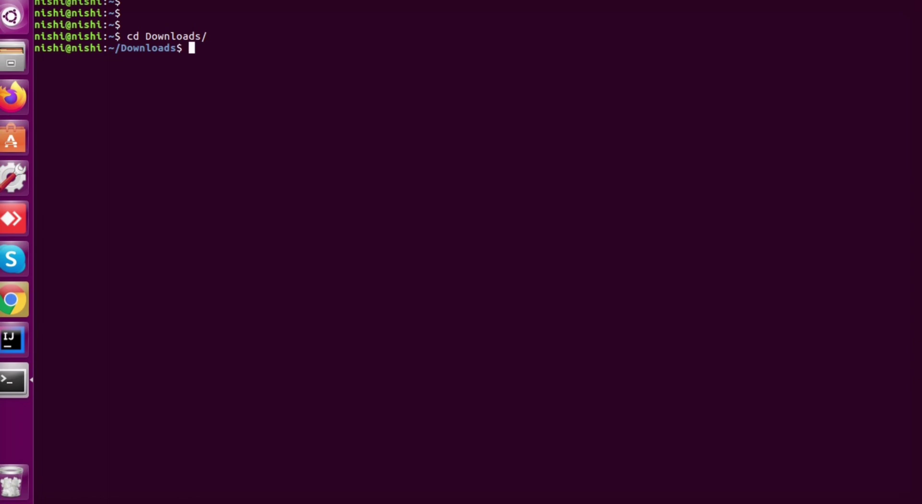
List the Downloads folder with ls, showing test.pem
type("ss")
key("BackSpace")
key("BackSpace")
type("ls")
key("Return")
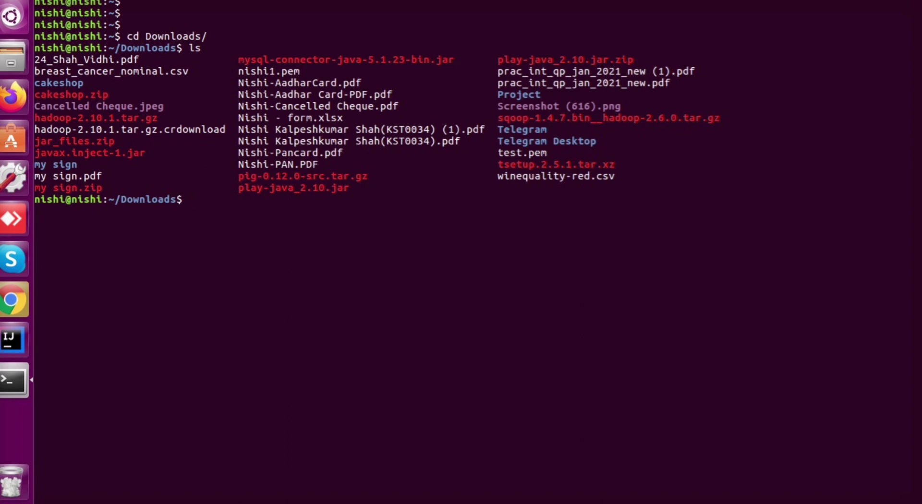
Type ssh -i "test.pem" ec2-user@ at the terminal prompt
left_click_drag(550, 152, 497, 152)
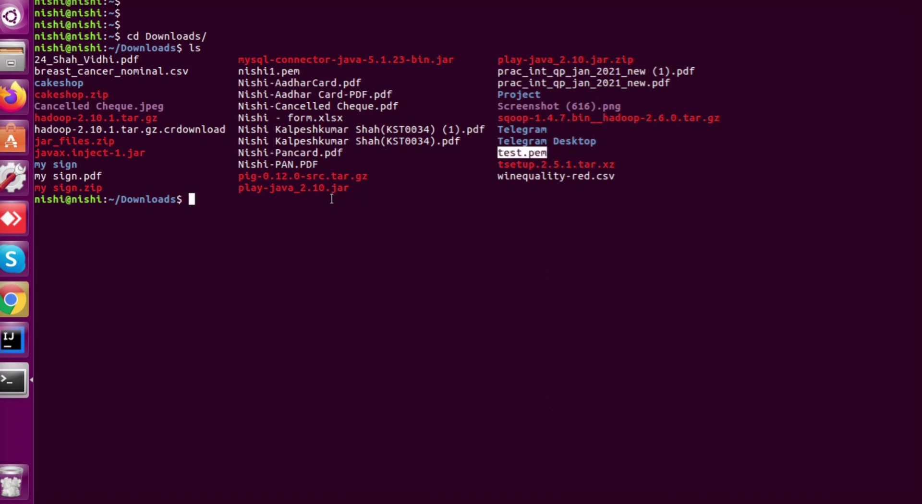
left_click(303, 210)
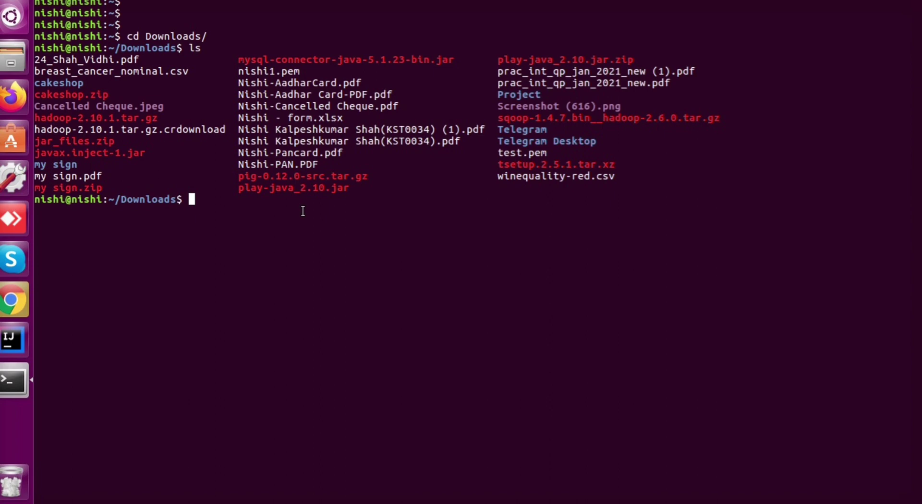
type("ss")
type("h -i \"test")
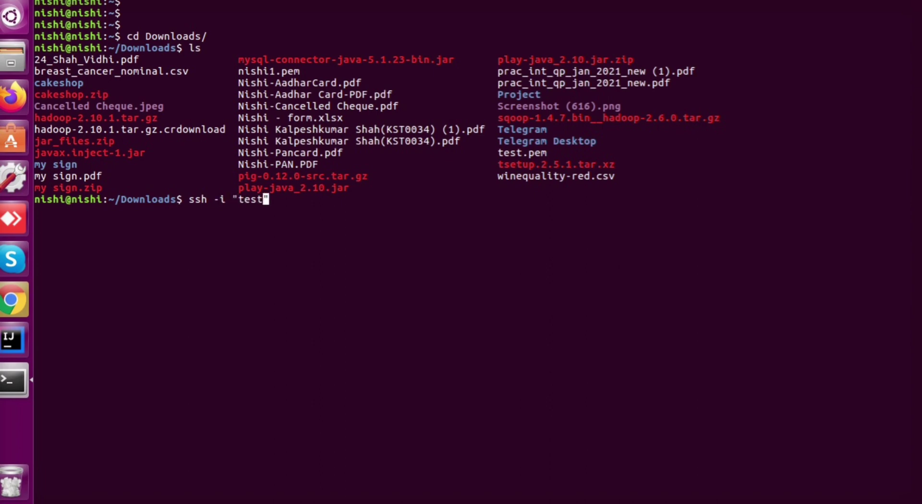
type(".pem\" ec2-u")
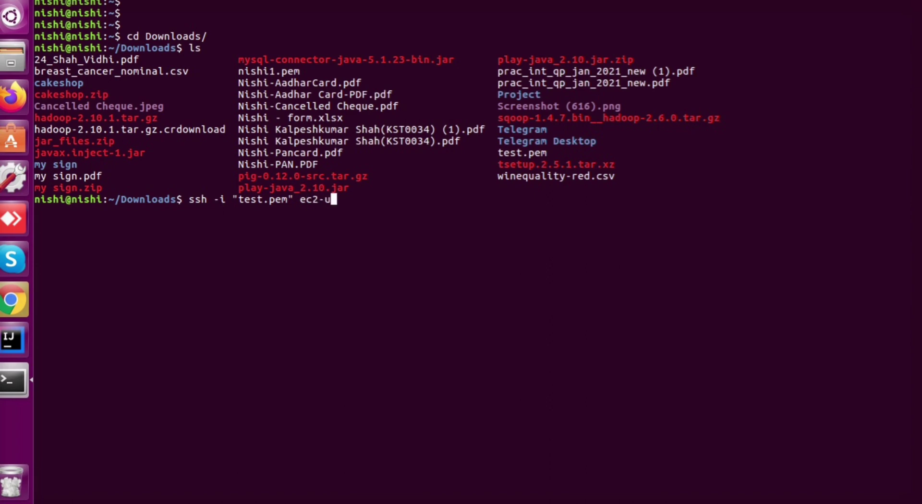
type("ser@")
Copy the instance's Public DNS from the EC2 console and paste it after ec2-user@
left_click(17, 300)
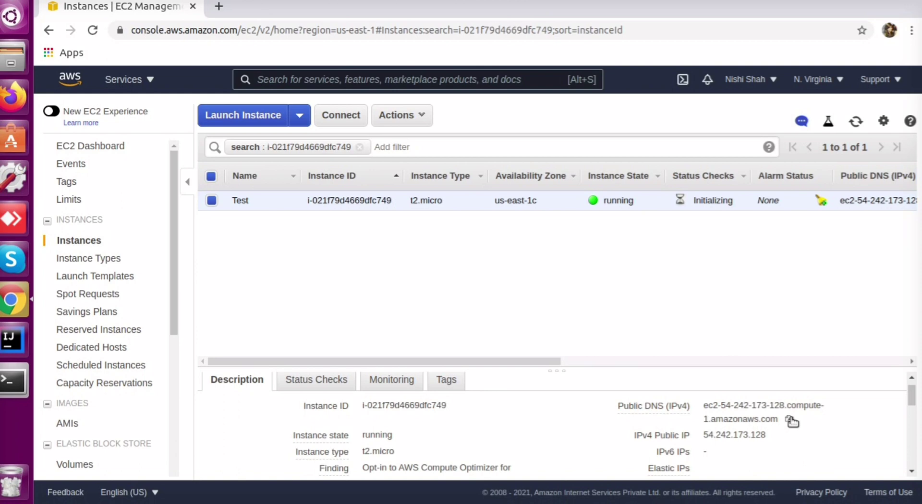
left_click(790, 421)
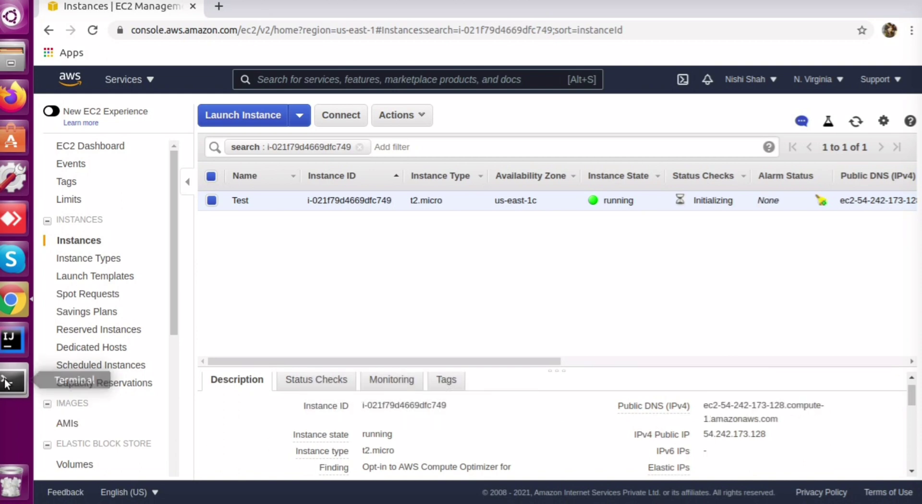
left_click(6, 384)
key("ctrl+shift+v")
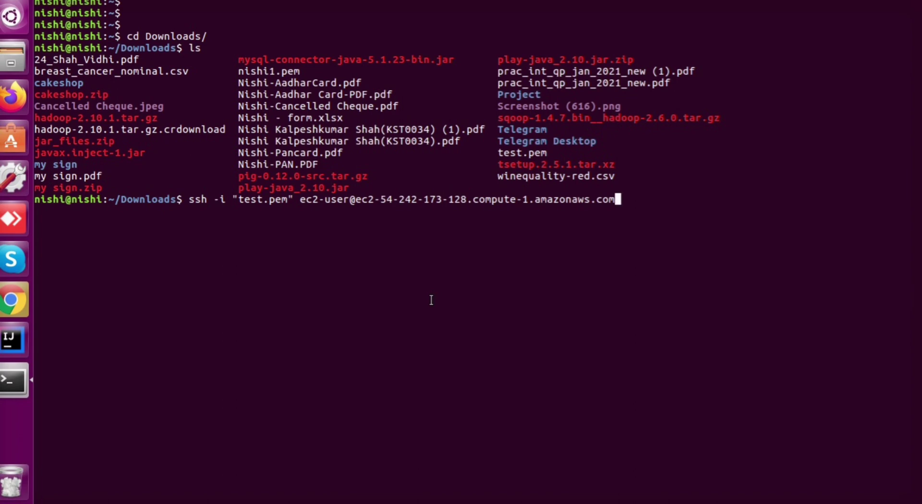
Run the ssh command and answer 'yes' to trust the new host; it fails on test.pem's open permissions
key("Return")
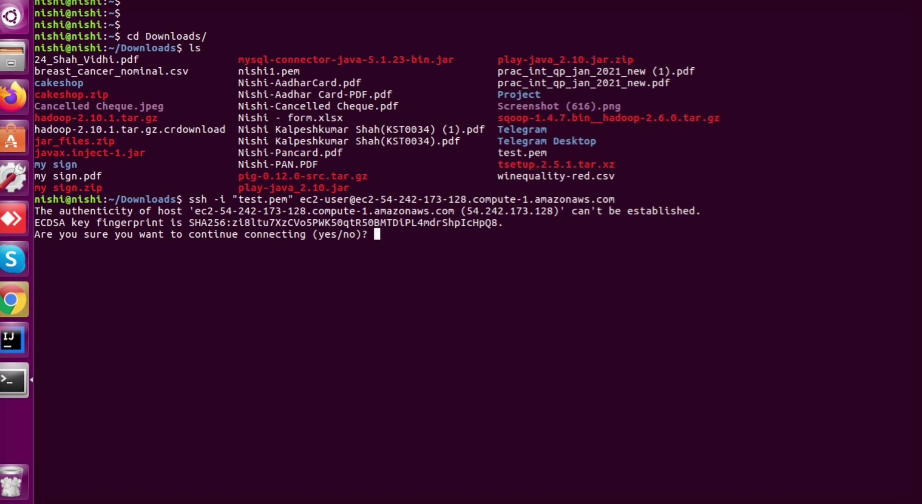
type("yes")
key("Return")
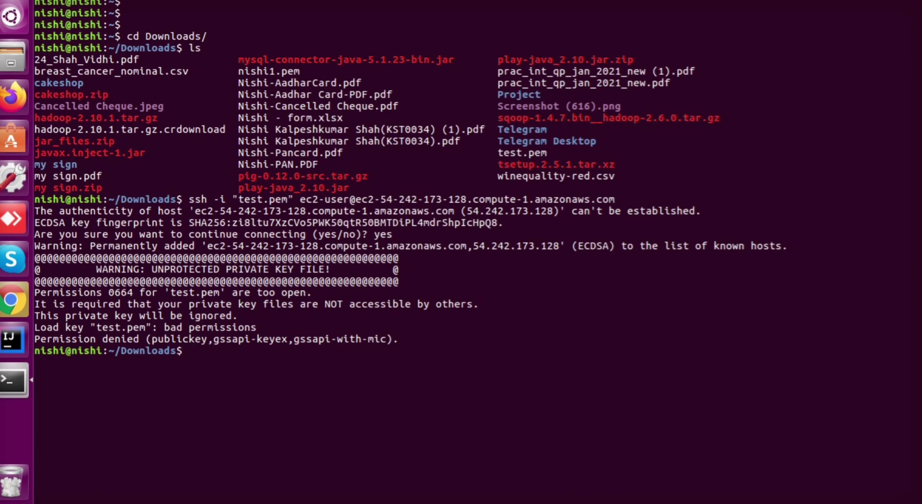
key("Up")
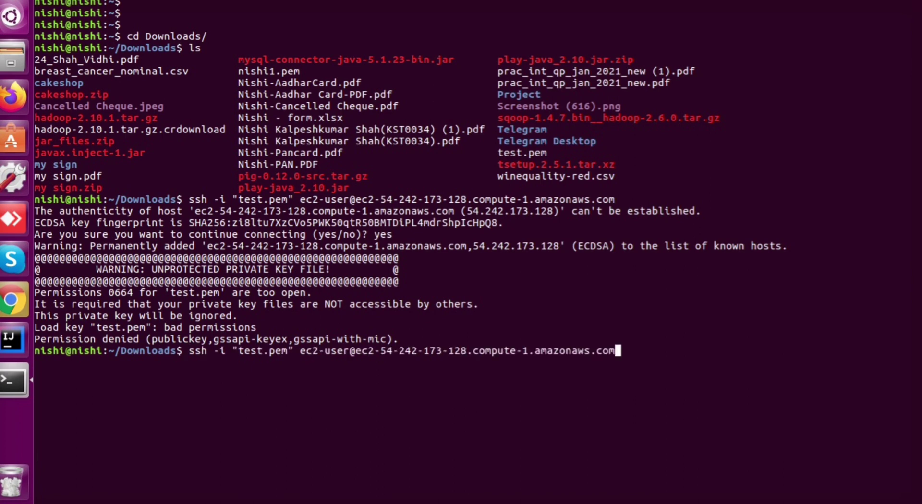
Apply chmod 400 to test.pem and rerun the ssh connection to the instance as ec2-user
key("Down")
type("chm")
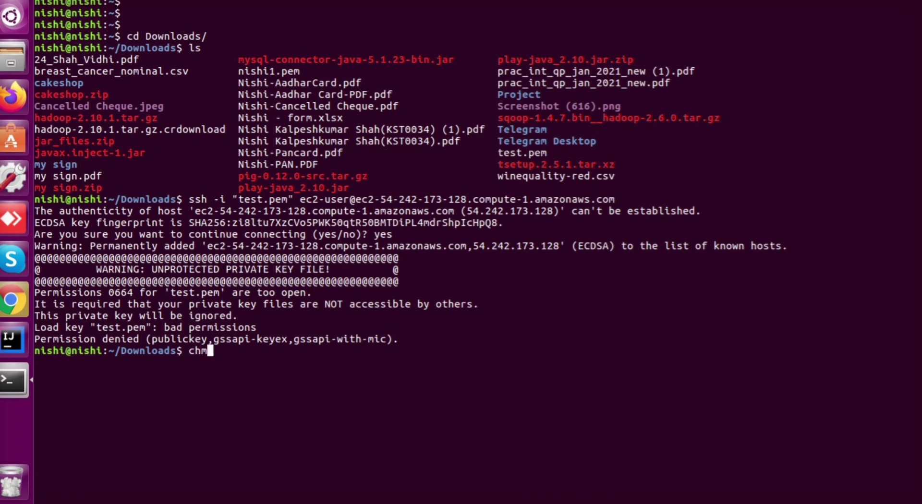
type("od 400 test.pem")
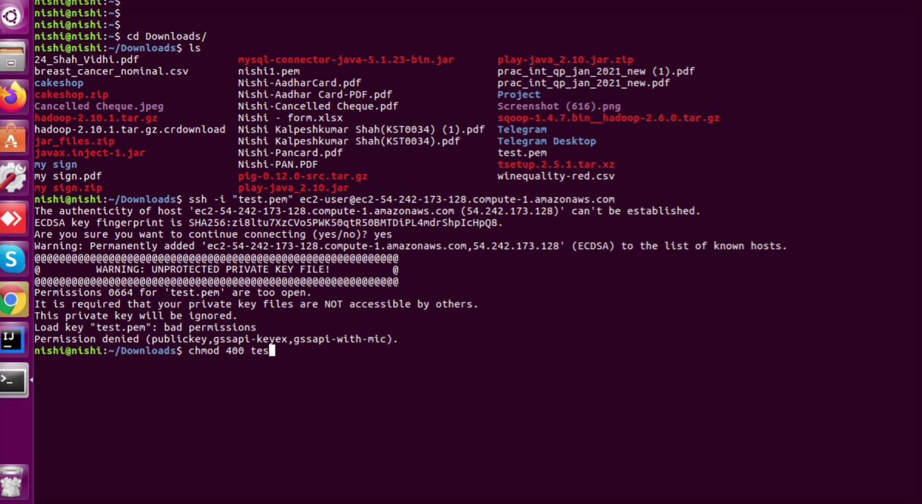
key("Return")
key("Up")
key("Up")
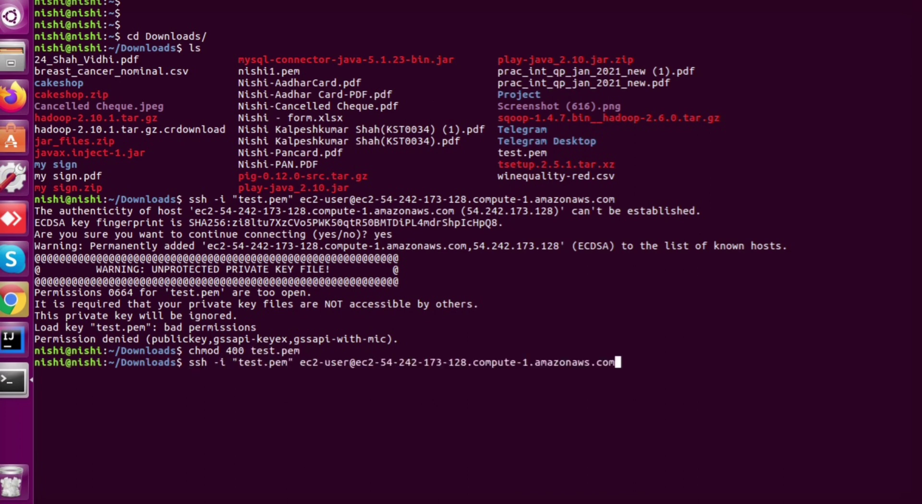
key("Return")
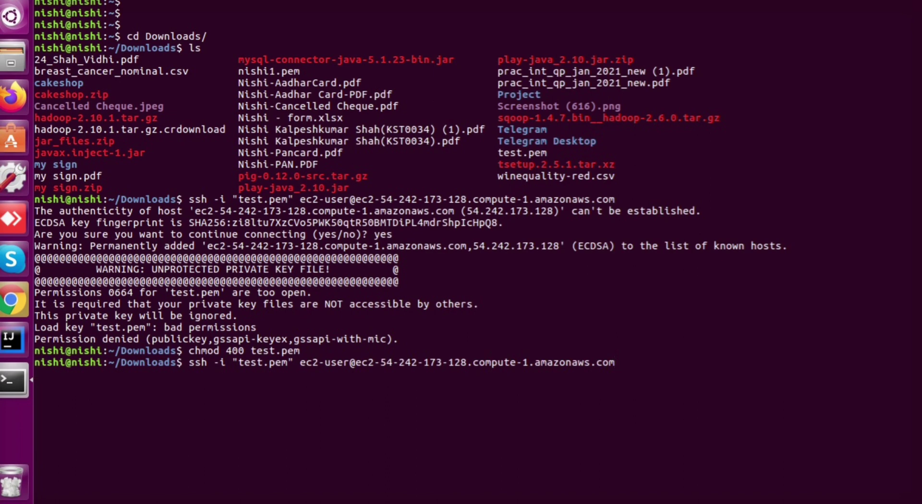